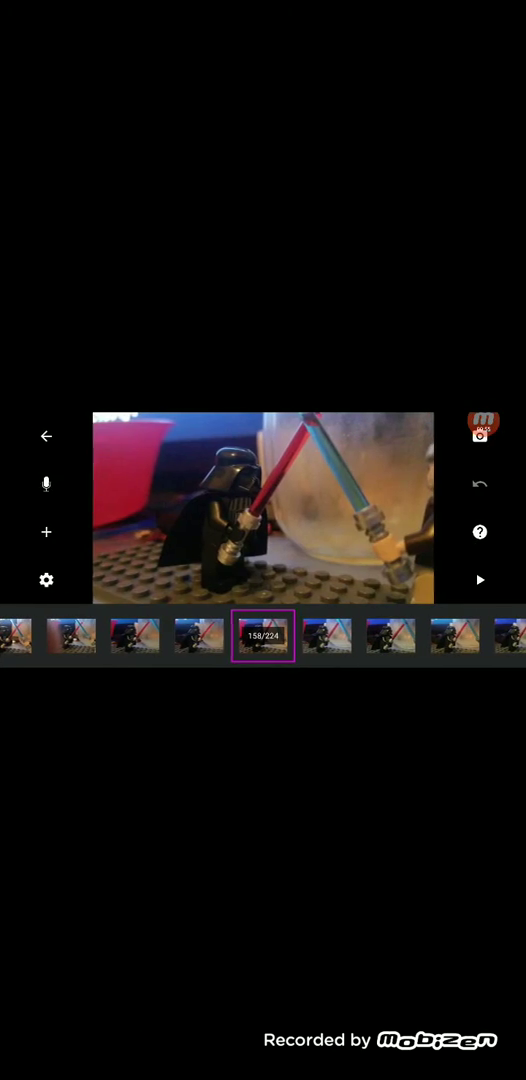
- Scrub the lightsaber-duel filmstrip to frame 140
mouse_move(400, 636)
mouse_down()
mouse_move(150, 636)
mouse_move(400, 636)
mouse_up()
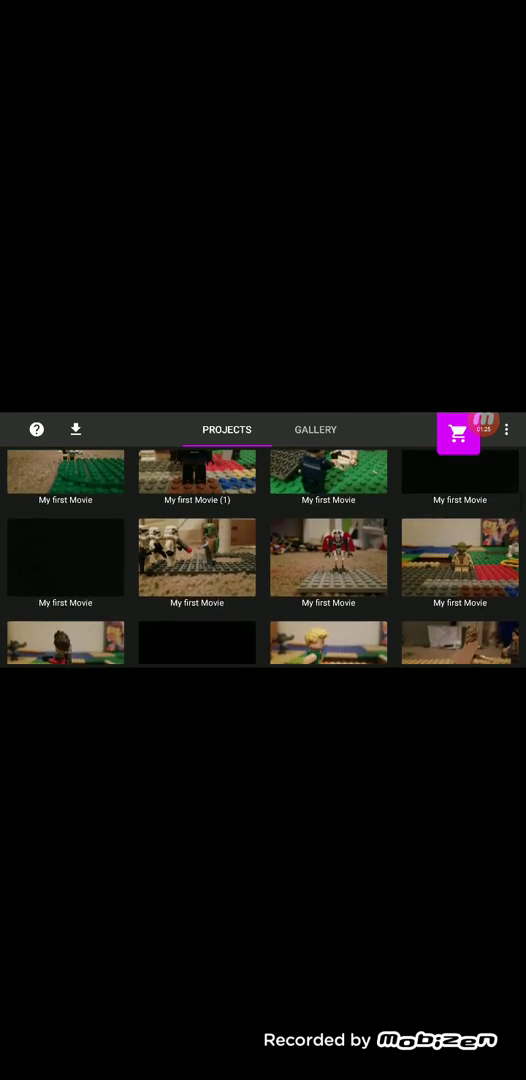
scroll(263, 540, up, 2)
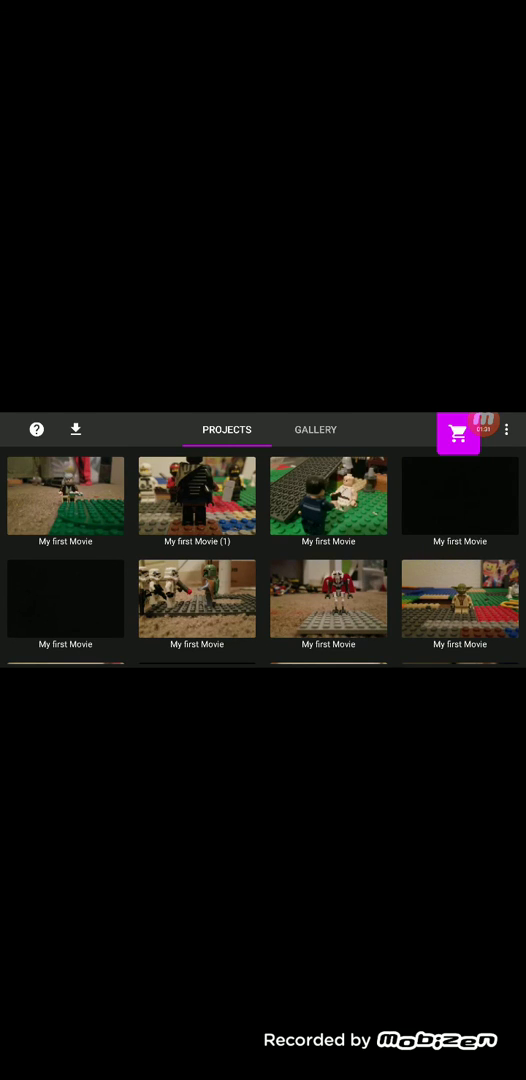
- Go back to the Projects gallery listing the My first Movie thumbnails
click(485, 421)
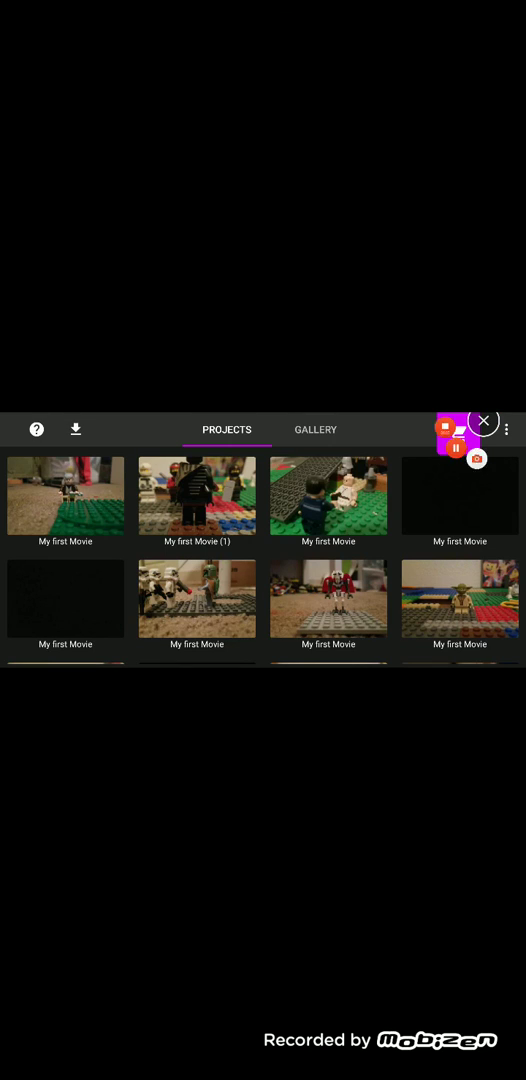